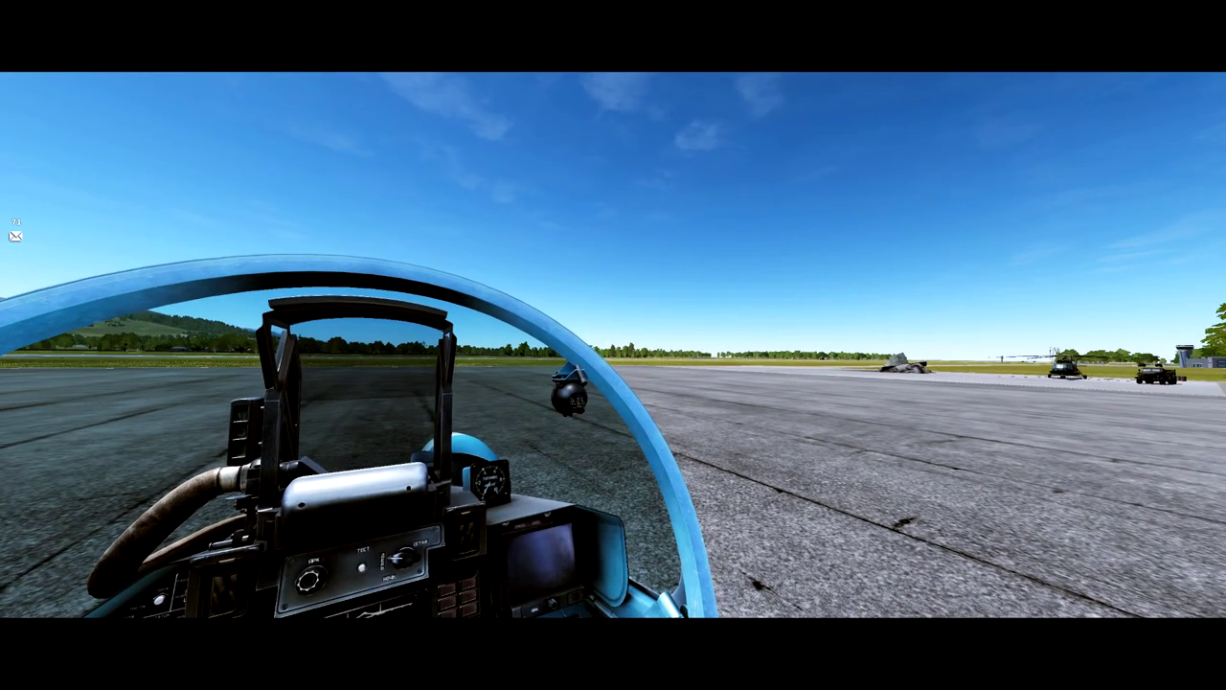
# Glance at the map, pause and resume, return to the cockpit, then reopen the map on Ducati23.
pyautogui.press('F10')
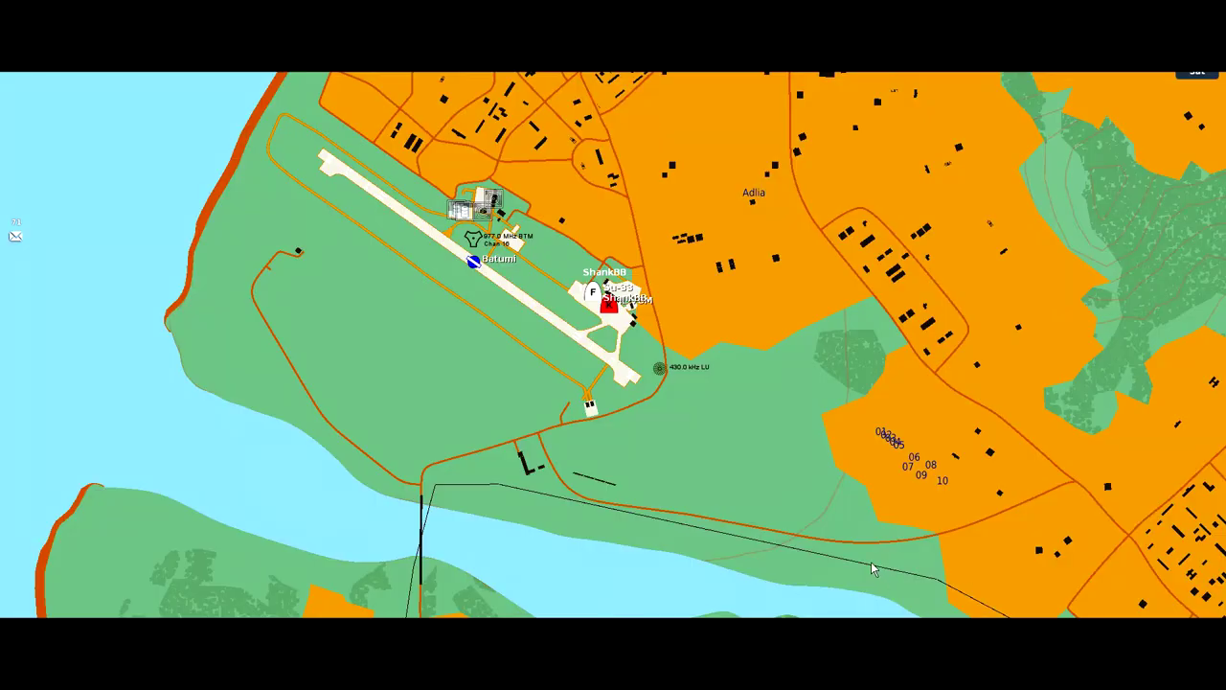
pyautogui.scroll(-2, 745, 518)
pyautogui.scroll(-2, 745, 518)
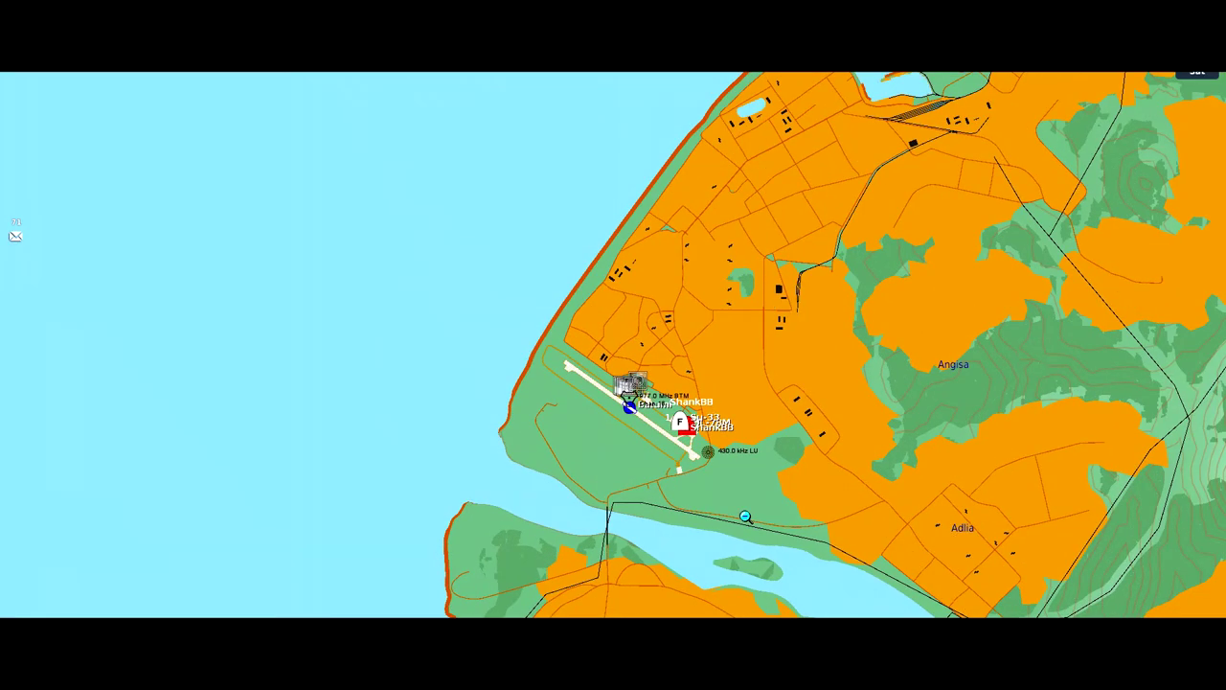
pyautogui.scroll(-1, 745, 517)
pyautogui.scroll(-1, 745, 517)
pyautogui.scroll(-1, 746, 517)
pyautogui.scroll(-1, 746, 517)
pyautogui.scroll(1, 745, 517)
pyautogui.scroll(1, 746, 518)
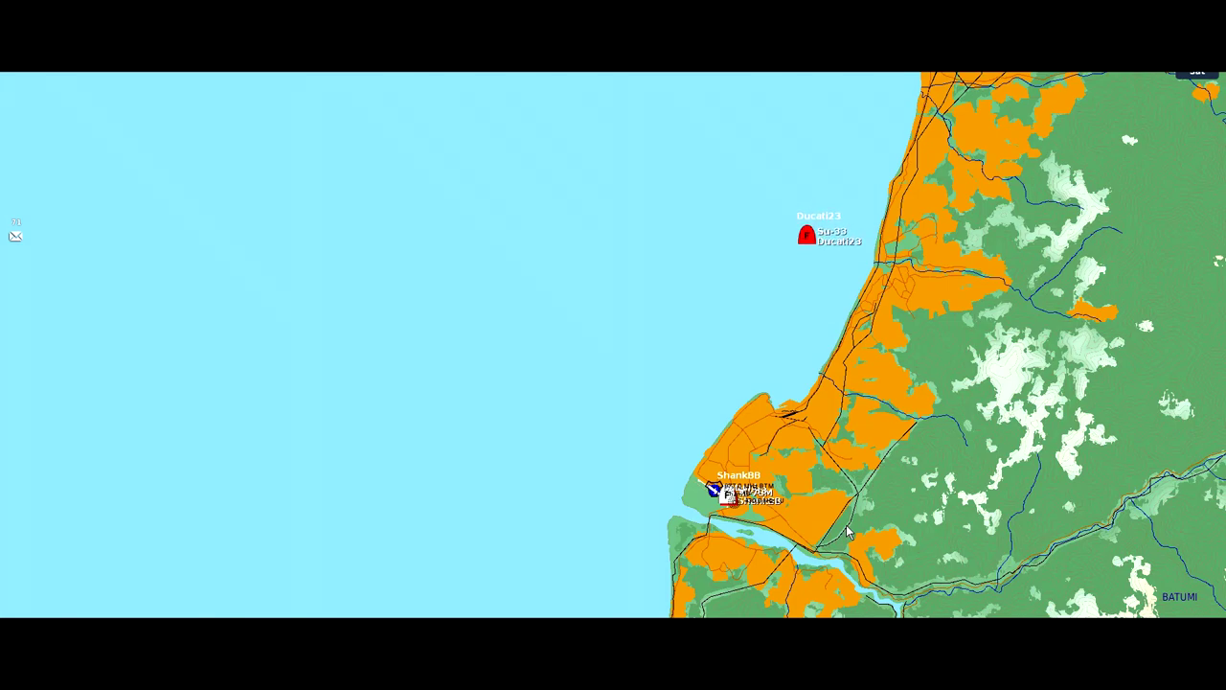
pyautogui.press('Escape')
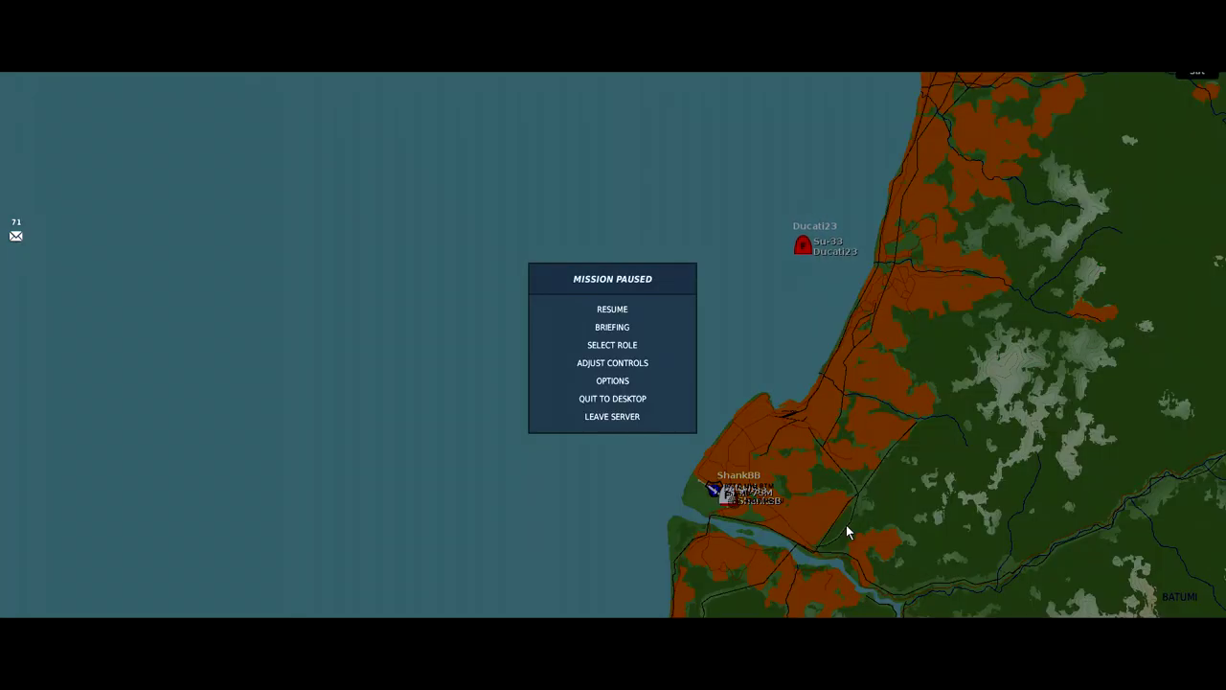
pyautogui.press('Escape')
pyautogui.press('Escape')
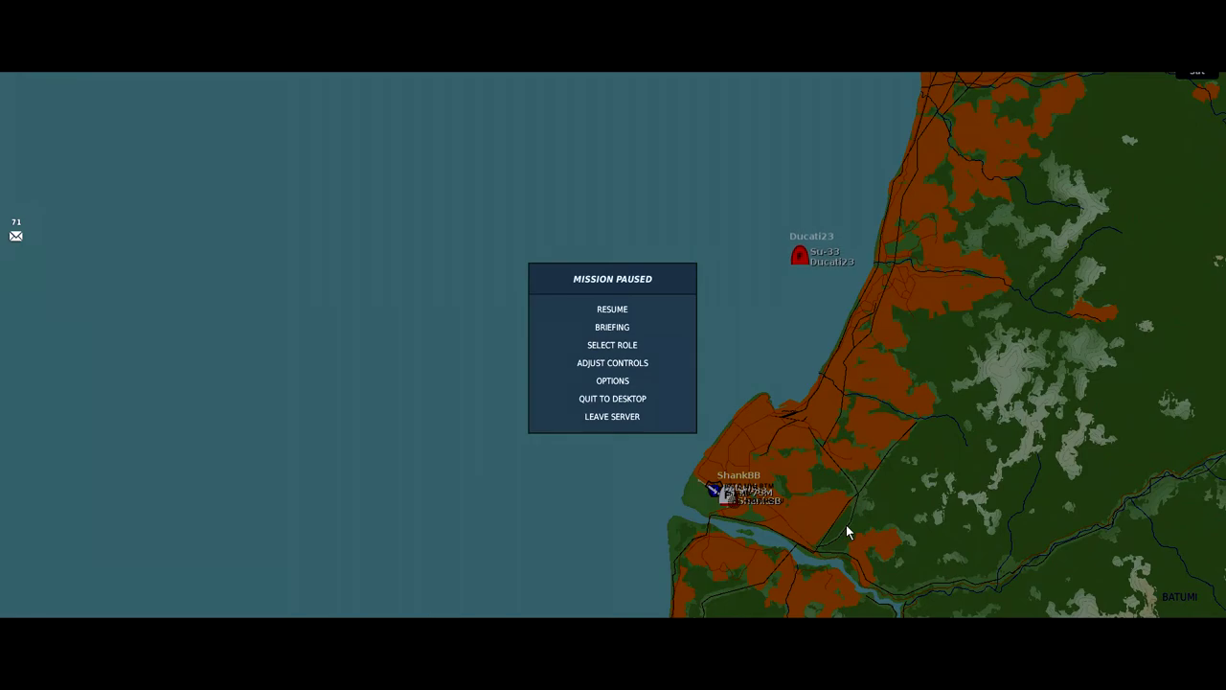
pyautogui.press('Escape')
pyautogui.press('F1')
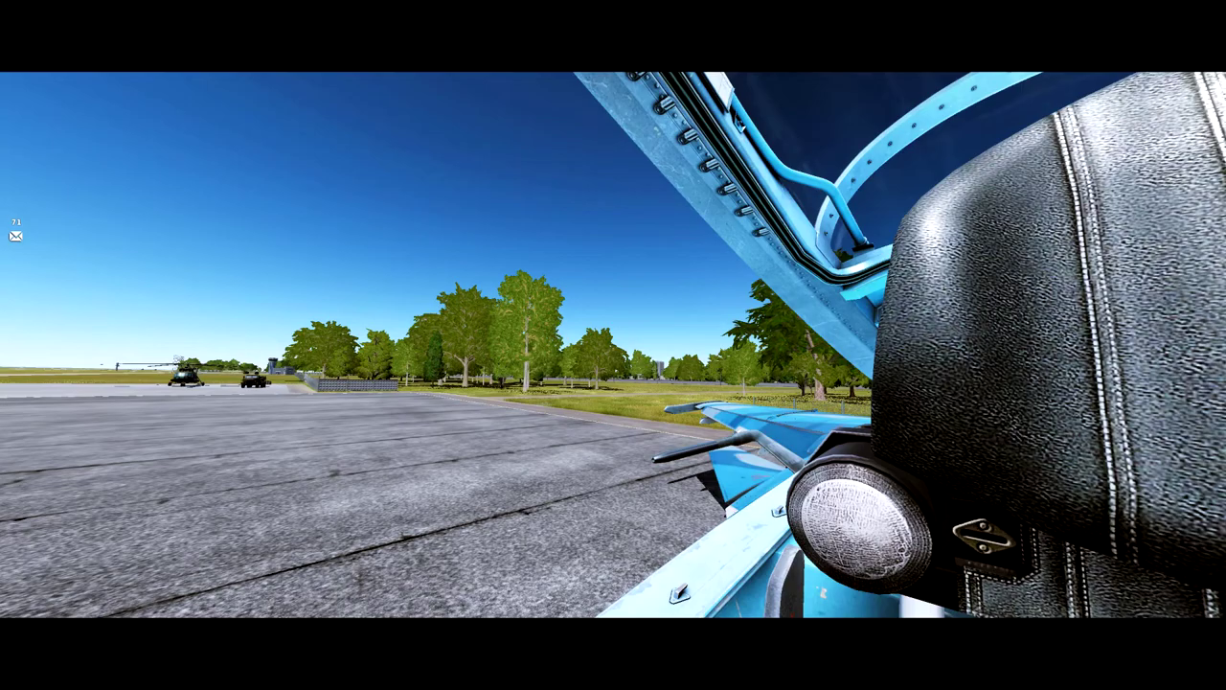
pyautogui.press('F10')
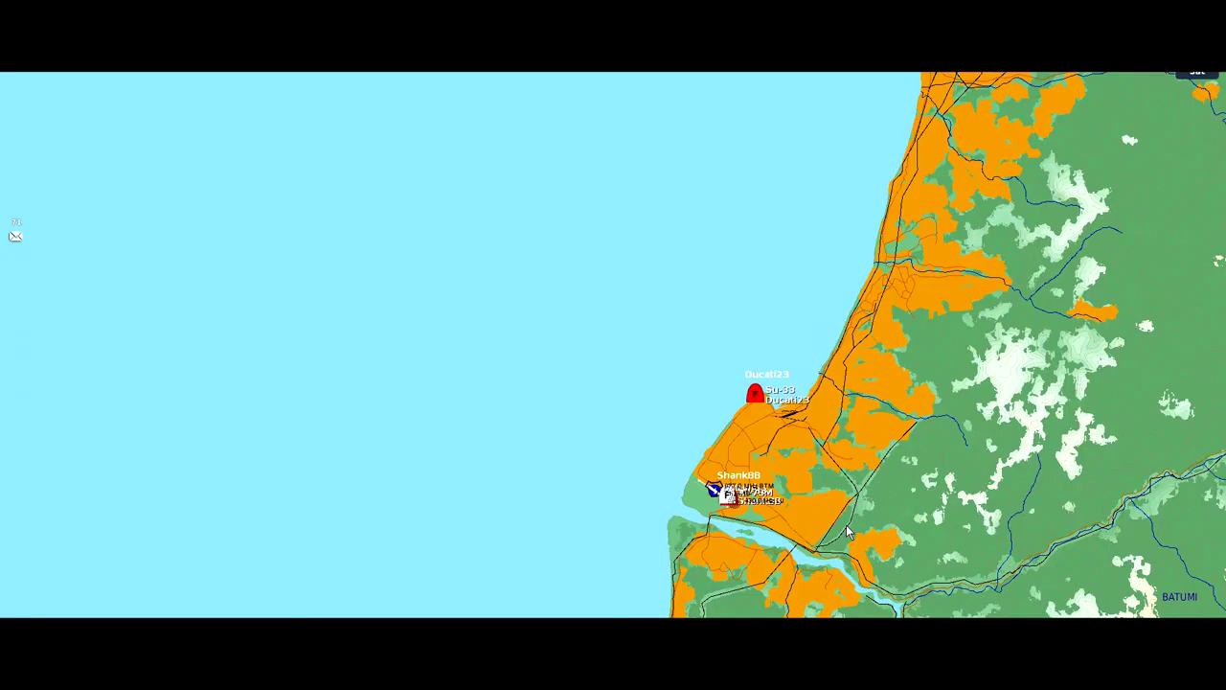
# Pause briefly, then return to the Su-33 cockpit with the canopy open on Batumi's runway.
pyautogui.press('Escape')
pyautogui.press('Escape')
pyautogui.press('F1')
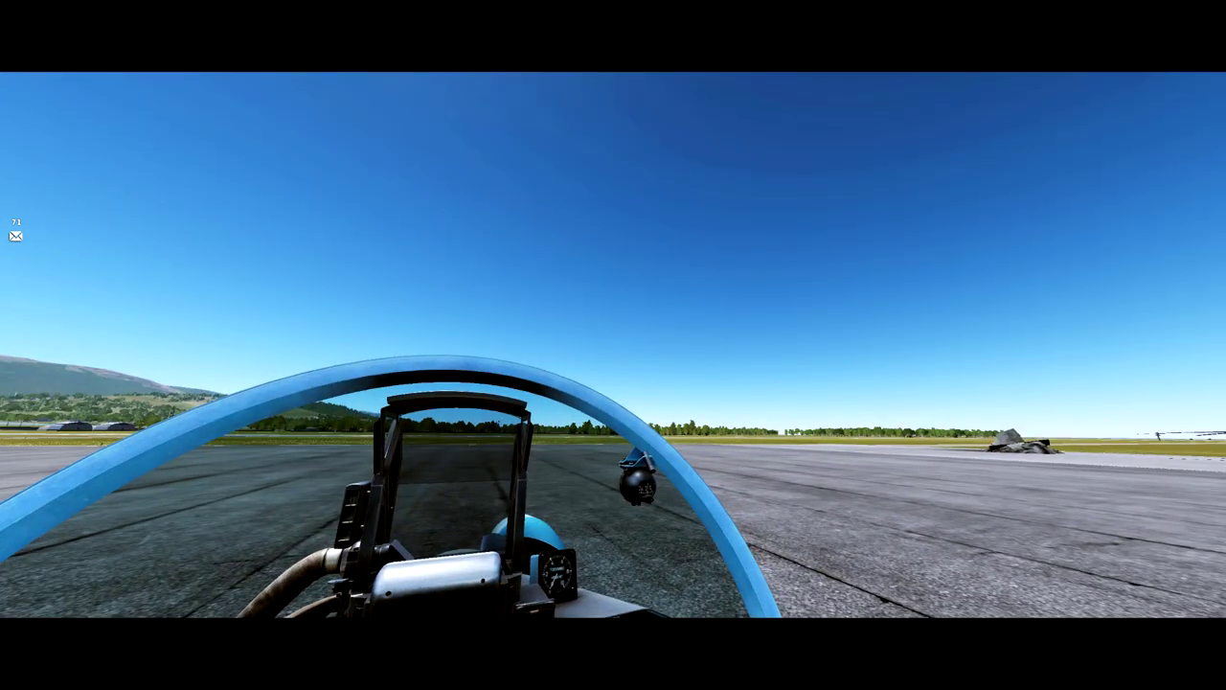
# Check Ducati23 over Batumi on the map, then watch its low flyby from the cockpit.
pyautogui.press('F10')
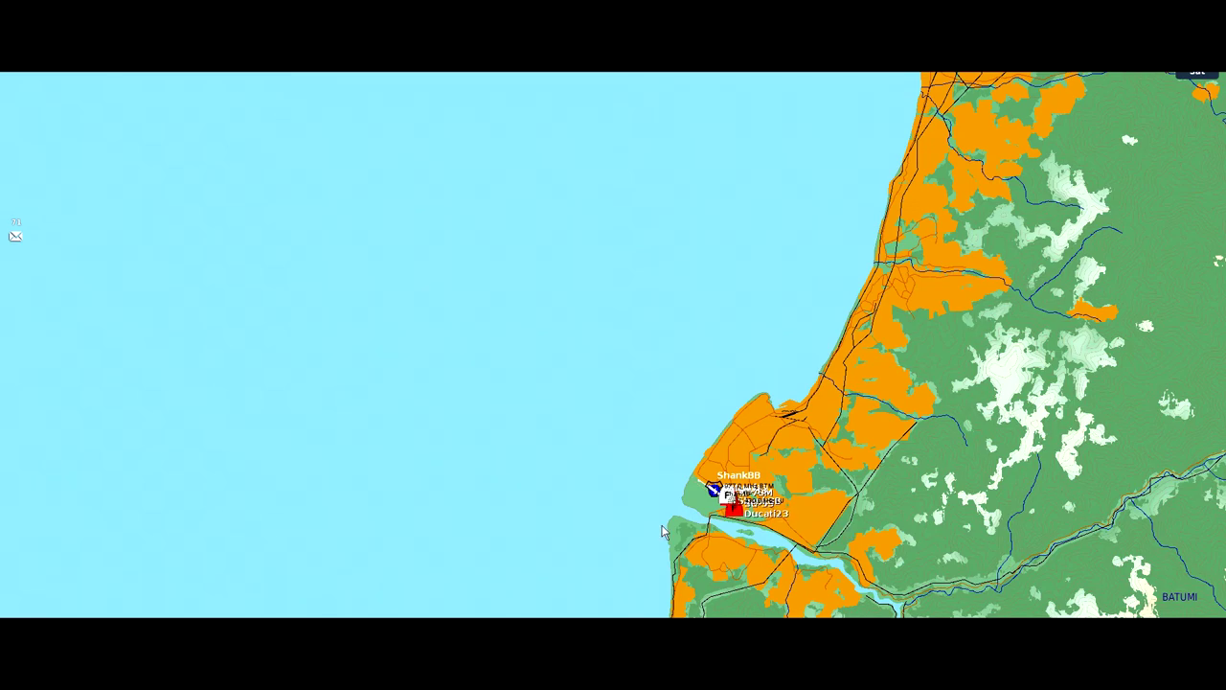
pyautogui.press('F1')
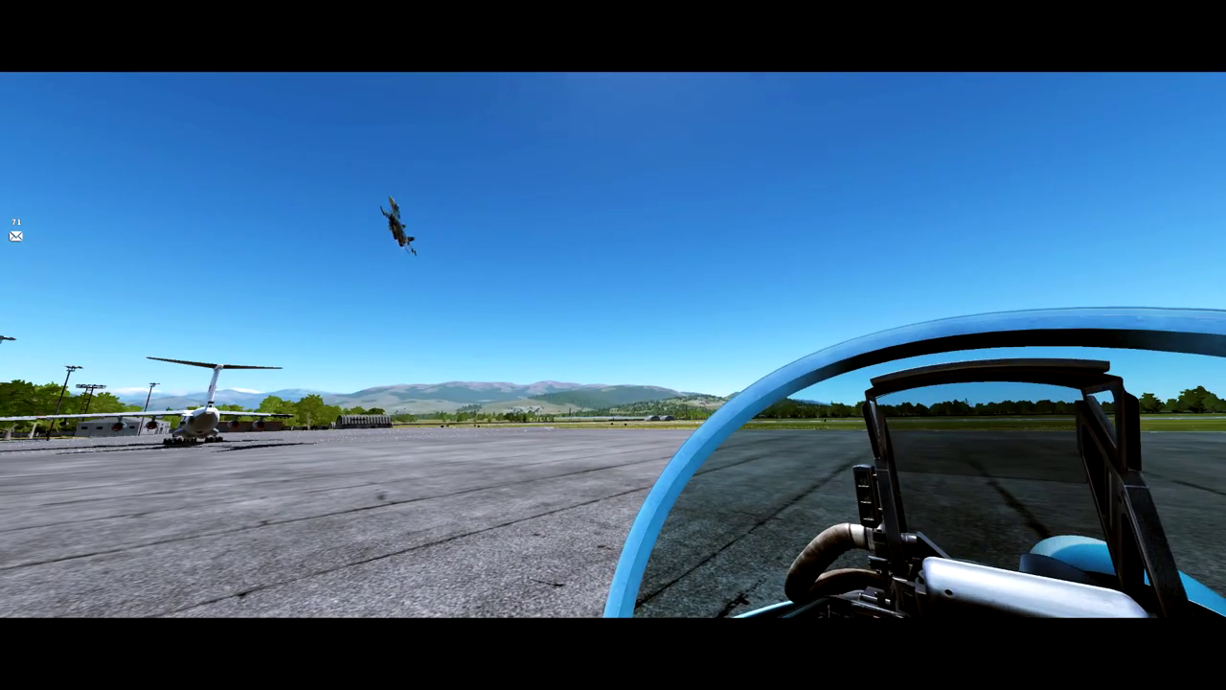